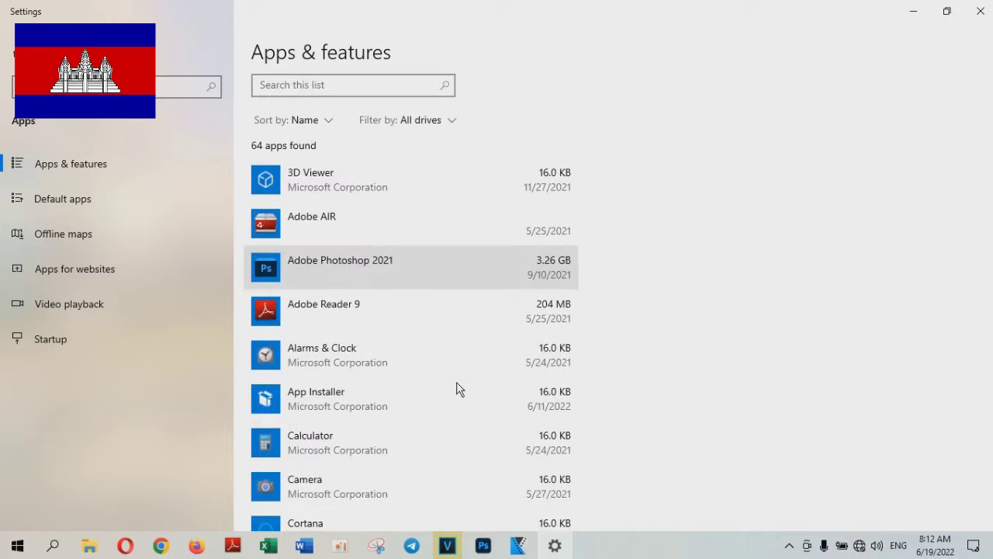
# Find Microsoft Edge in the installed apps list and expand its entry to show its options
pyautogui.scroll(-5, 458, 392)
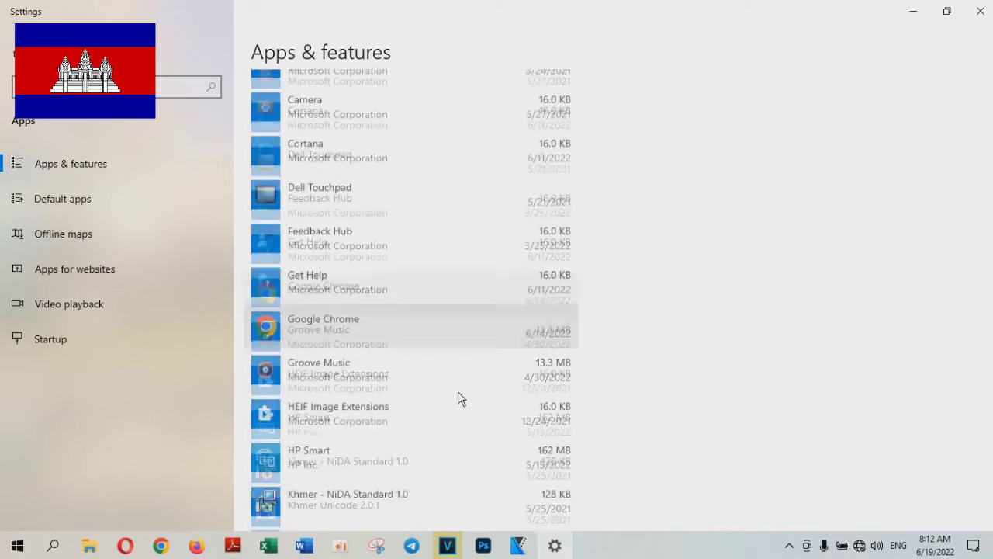
pyautogui.scroll(-2, 460, 389)
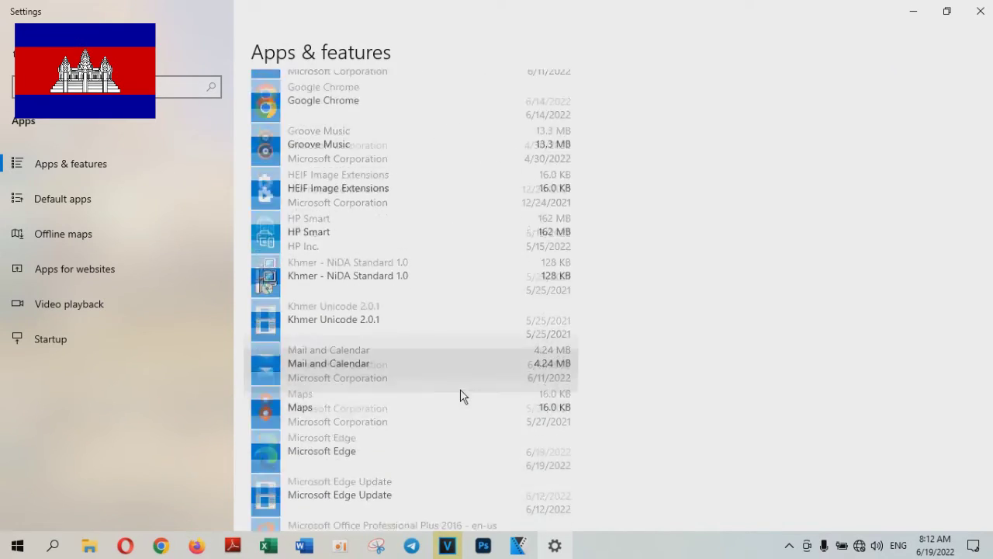
pyautogui.click(522, 421)
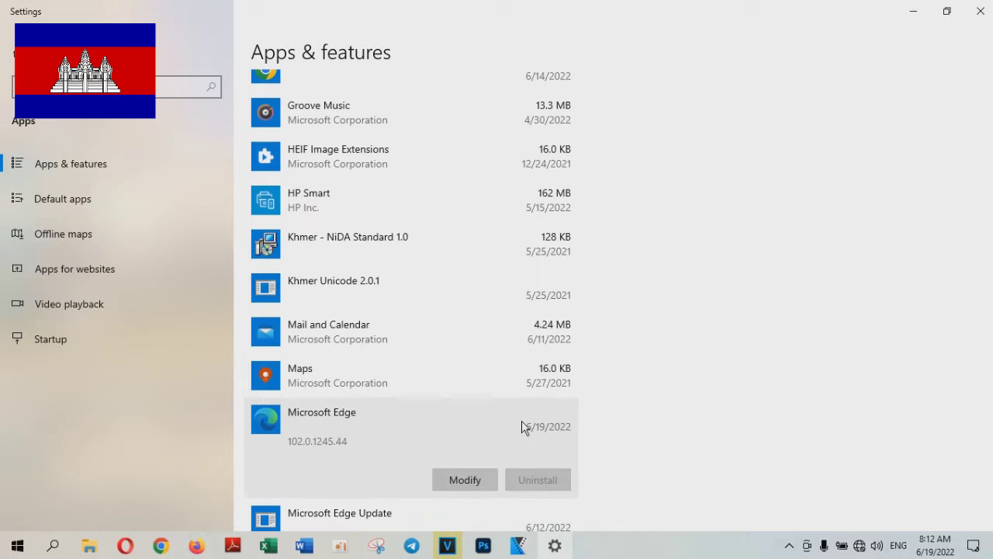
pyautogui.scroll(-2, 522, 424)
# Try to repair Microsoft Edge through its Modify option and close the repair dialog
pyautogui.click(466, 403)
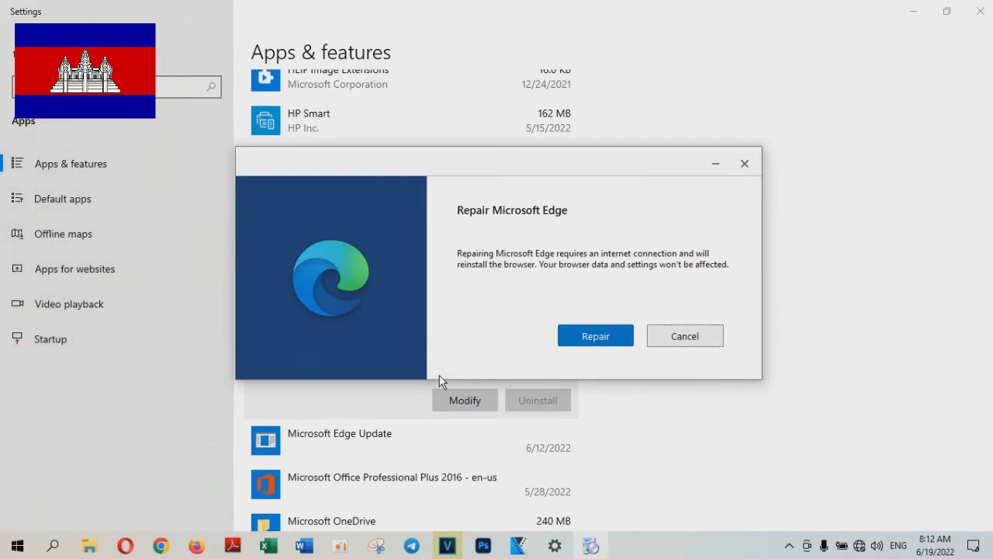
pyautogui.click(586, 340)
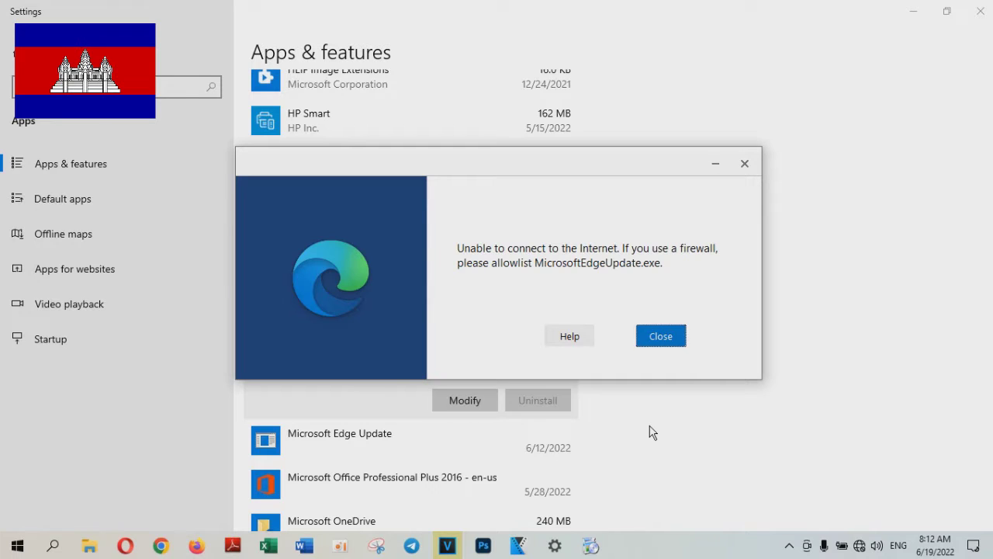
pyautogui.click(658, 337)
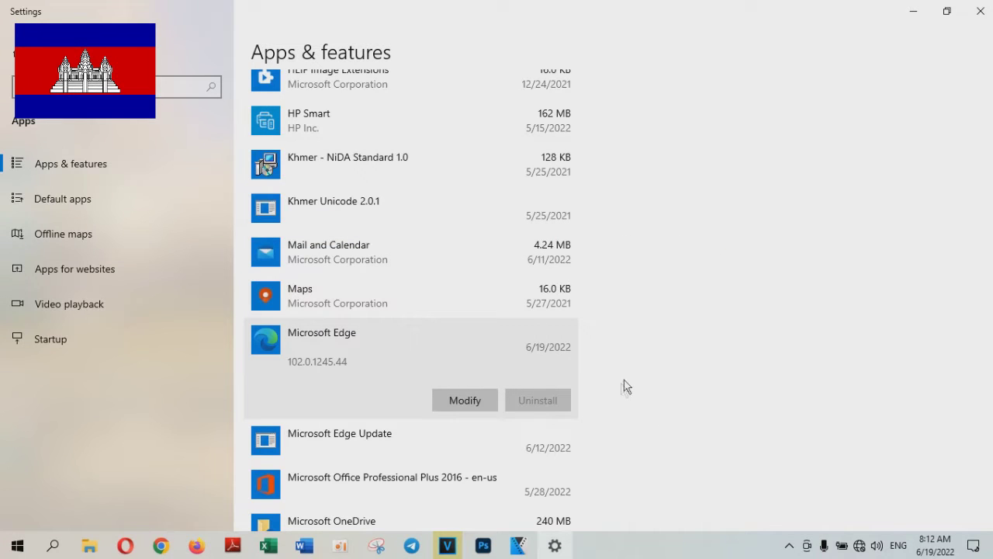
pyautogui.click(913, 10)
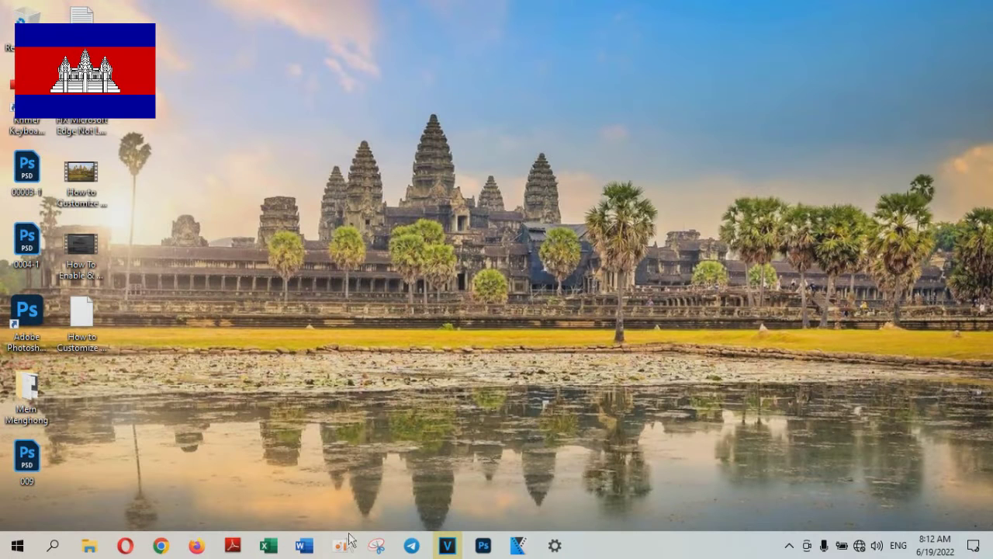
pyautogui.click(340, 546)
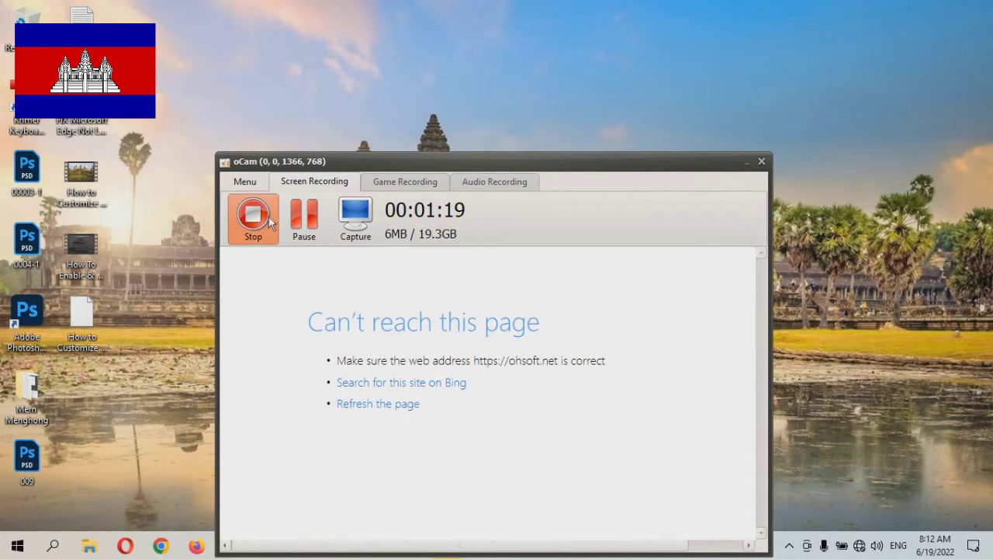
pyautogui.click(746, 162)
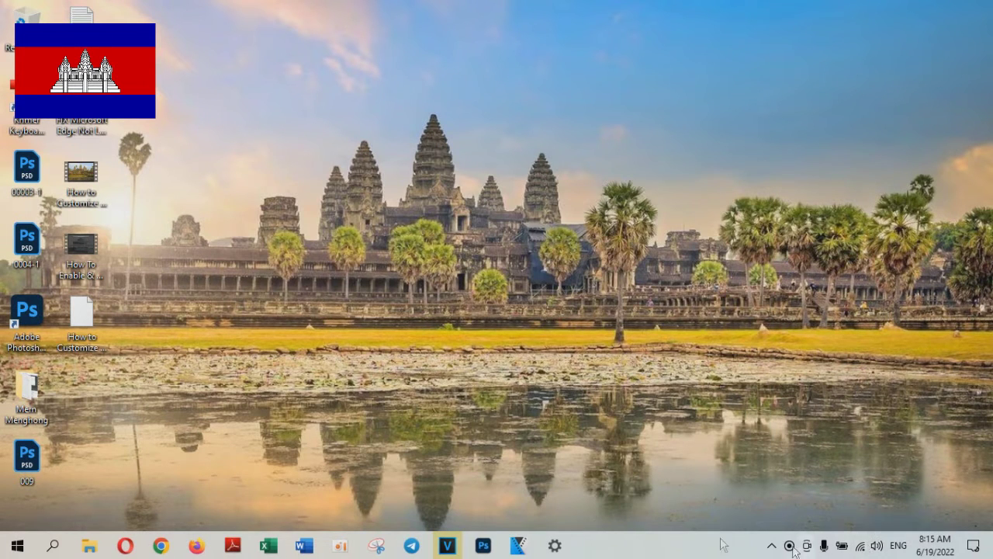
# Return to the Settings window and start the repair of Microsoft Edge through its Modify option
pyautogui.click(554, 545)
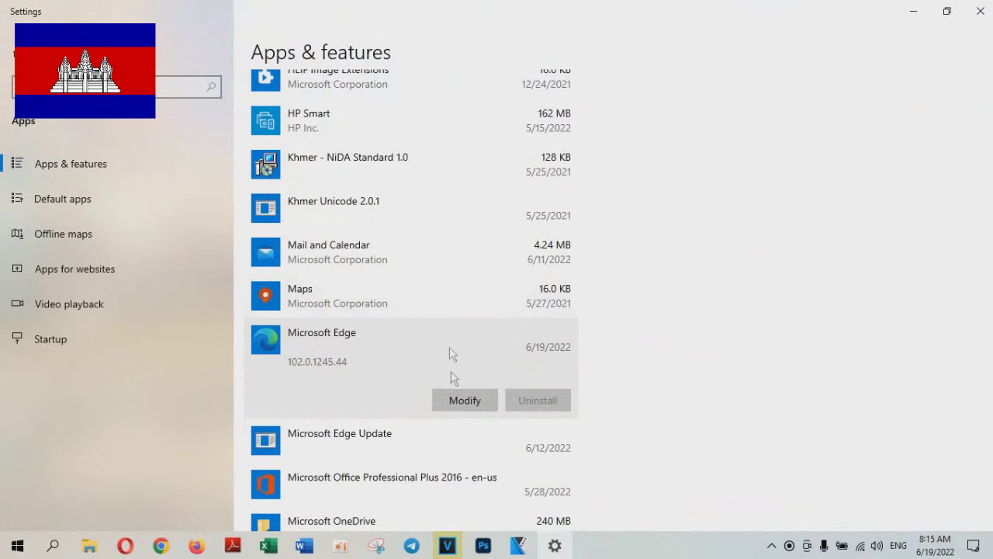
pyautogui.click(459, 397)
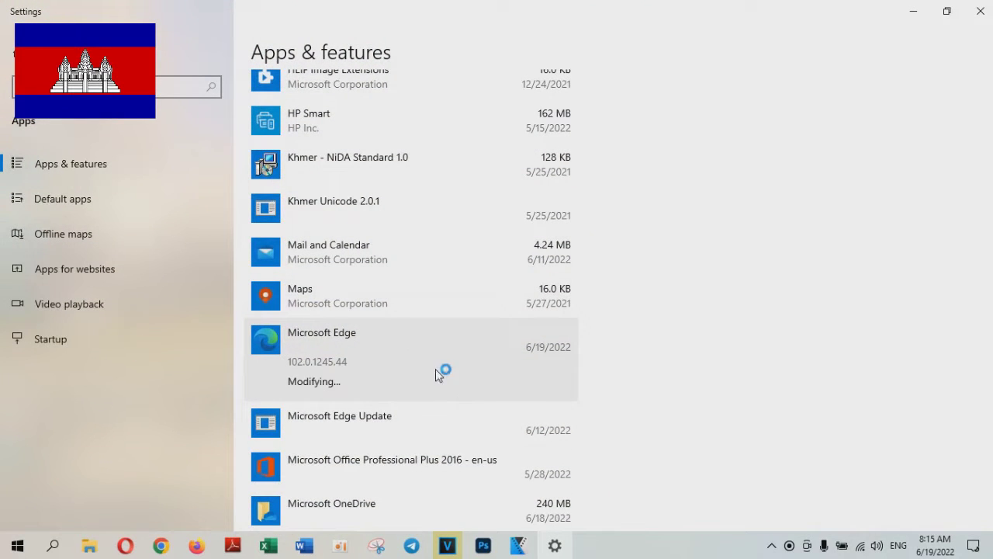
pyautogui.click(587, 339)
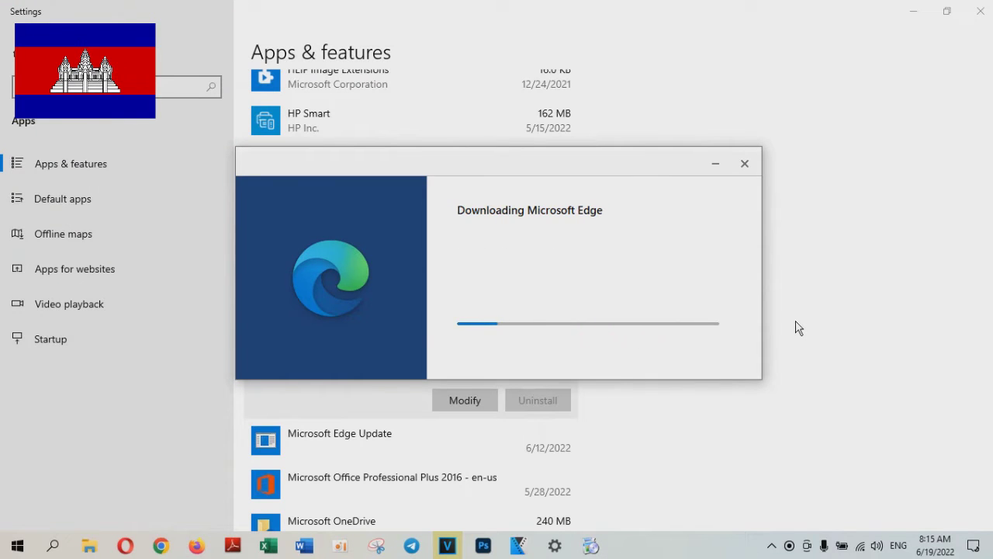
# Check the Wi-Fi connection status during the Microsoft Edge download
pyautogui.click(862, 546)
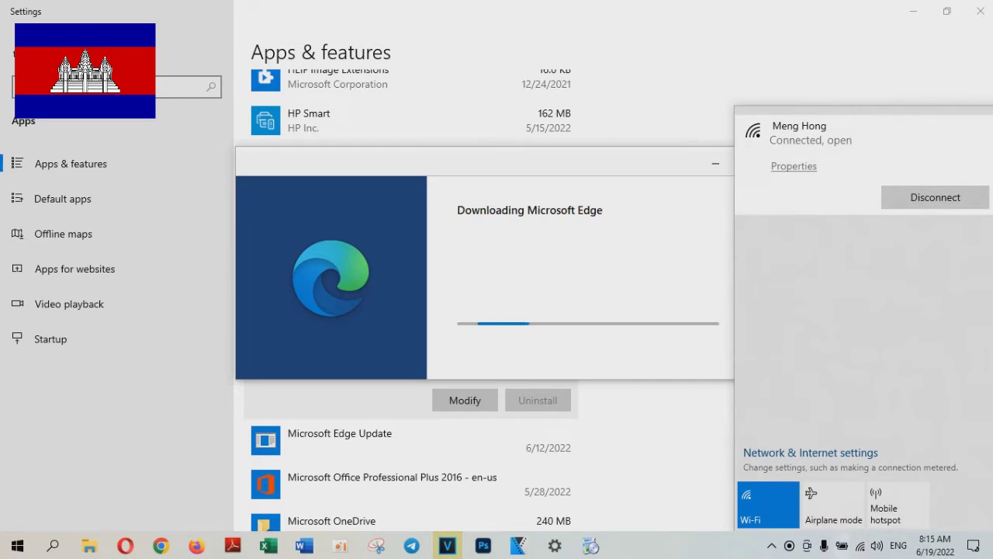
pyautogui.click(710, 554)
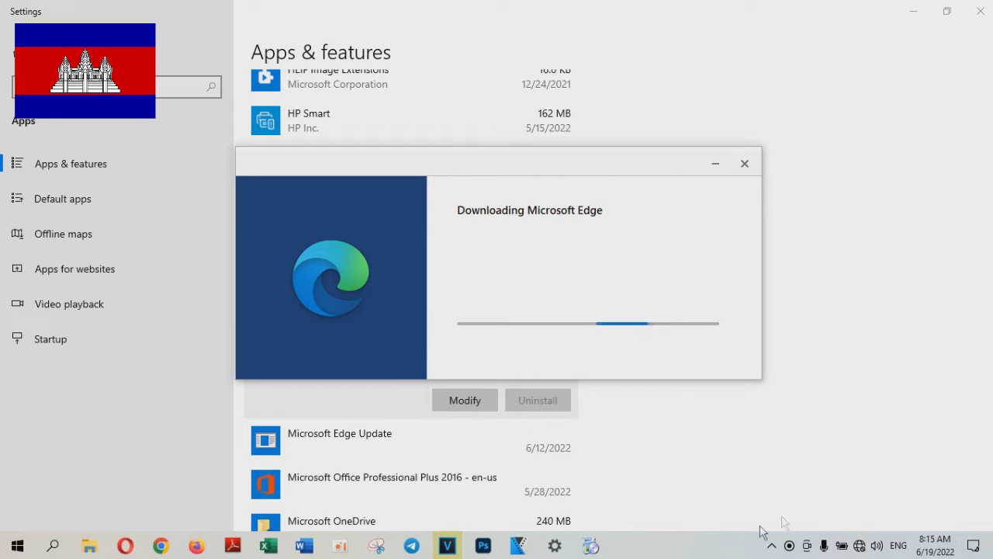
pyautogui.click(860, 547)
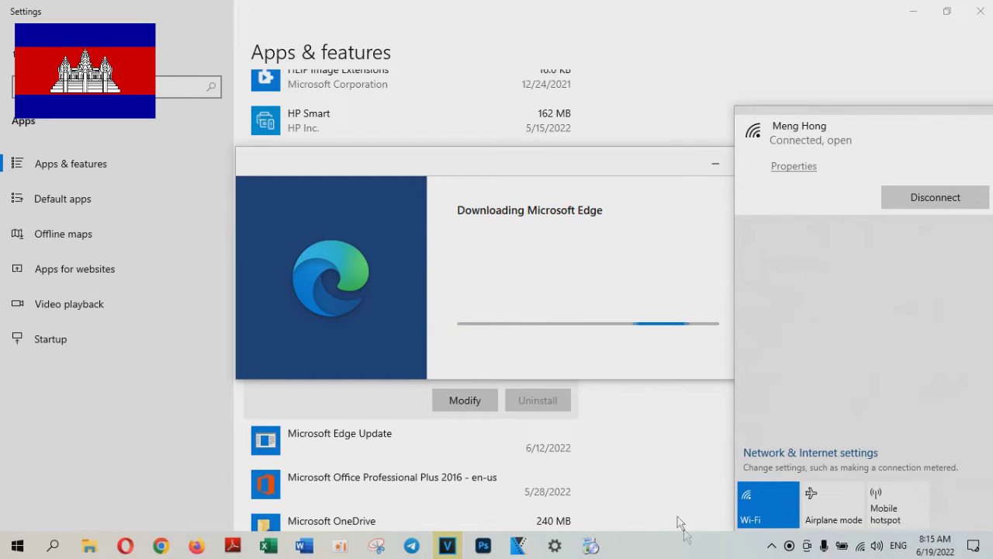
pyautogui.click(683, 551)
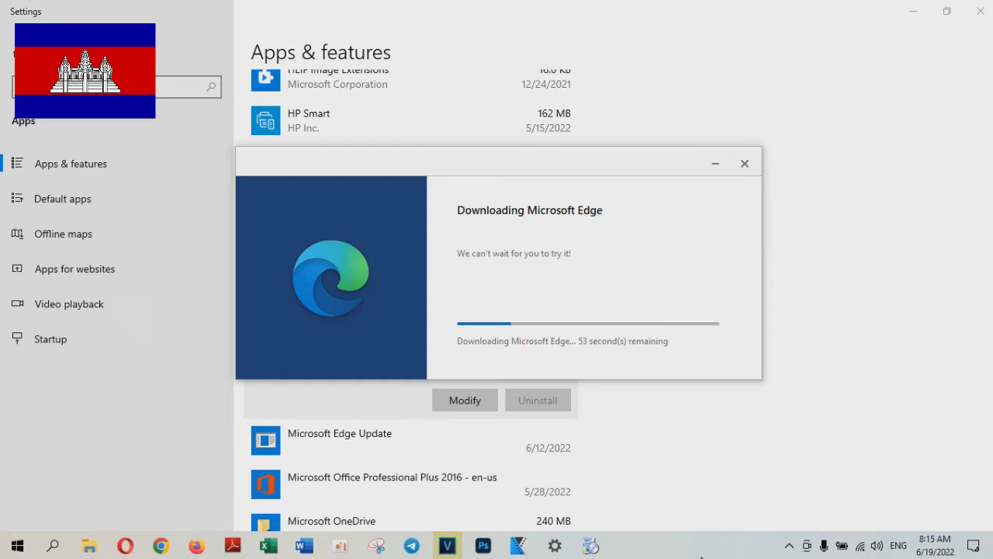
# Minimize the Settings window and move the Microsoft Edge installer window higher on the desktop
pyautogui.click(913, 11)
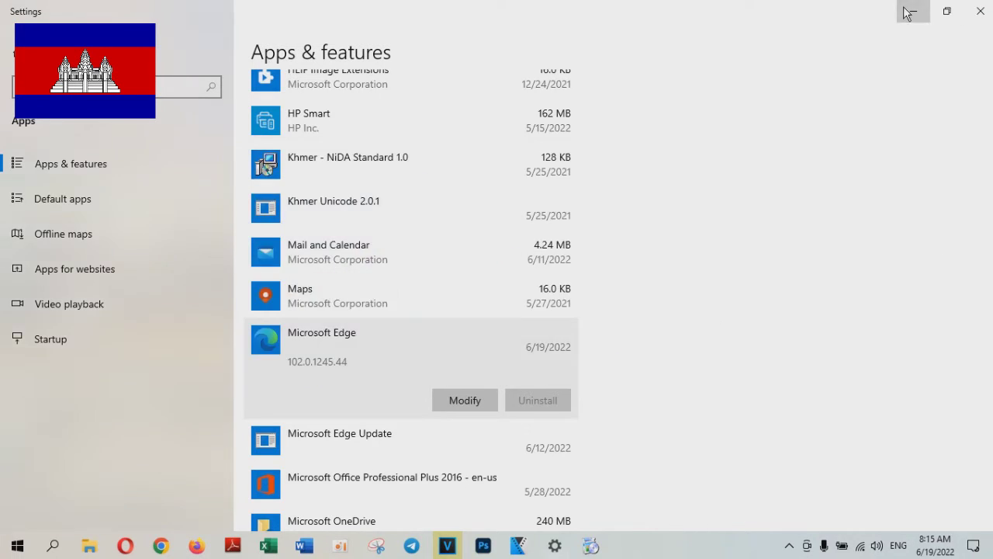
pyautogui.moveTo(526, 164); pyautogui.dragTo(528, 99)
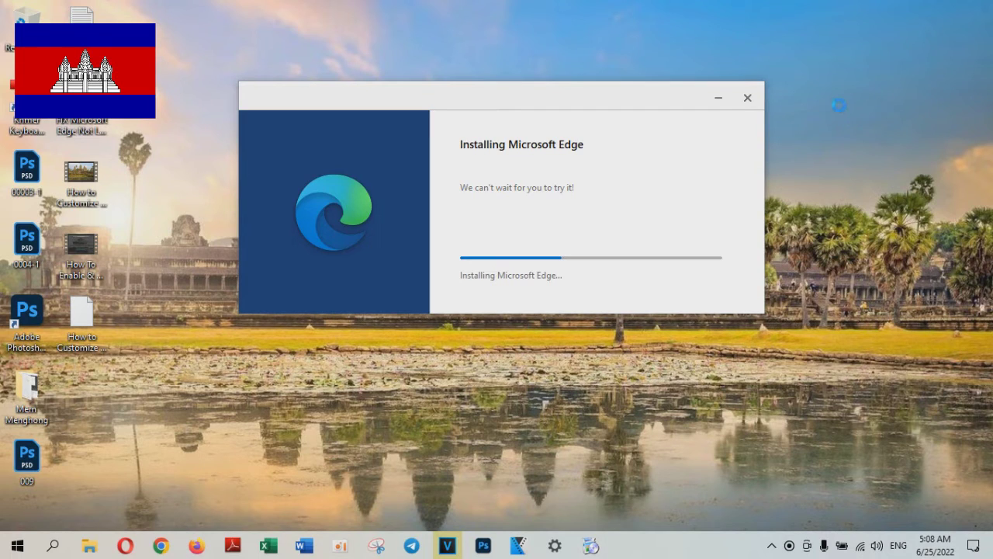
pyautogui.rightClick(813, 74)
pyautogui.click(843, 119)
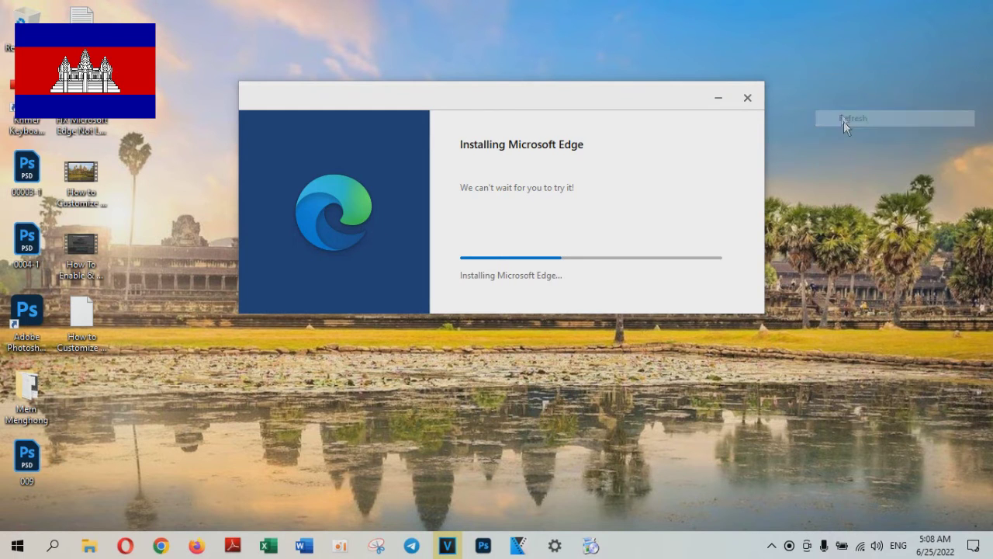
pyautogui.rightClick(811, 57)
pyautogui.click(848, 100)
pyautogui.rightClick(799, 31)
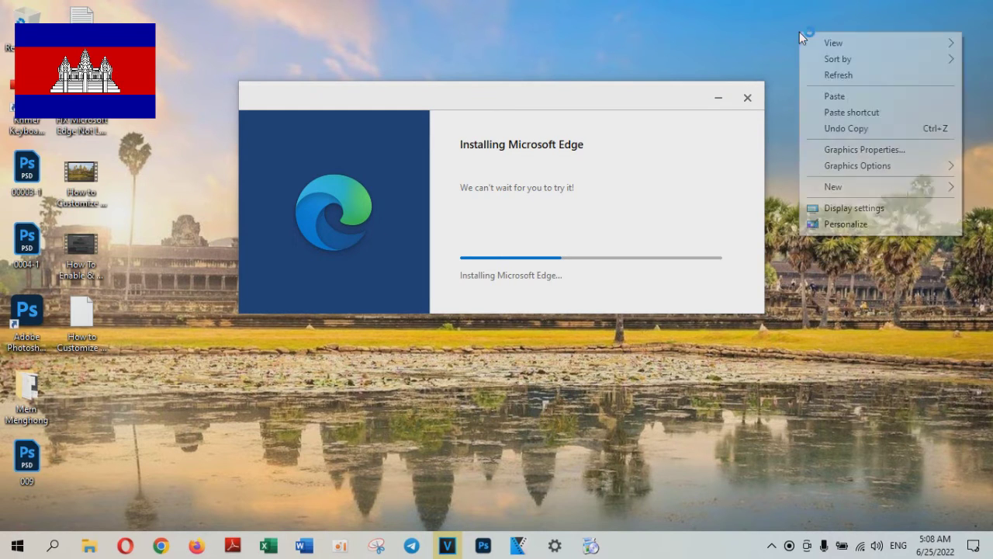
pyautogui.click(832, 77)
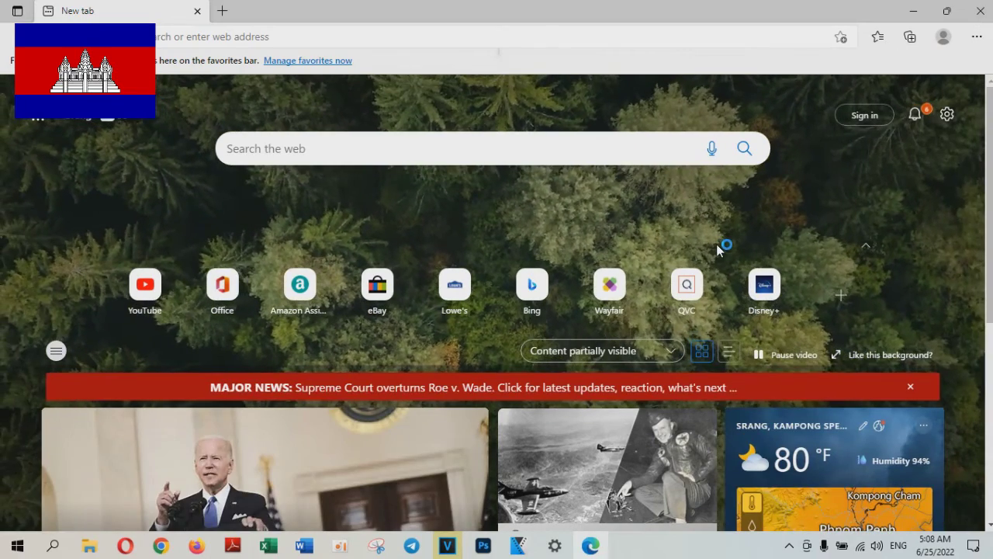
# Apply the Microsoft recommended browser settings in the reinstalled Edge and close the browser
pyautogui.scroll(-3, 726, 233)
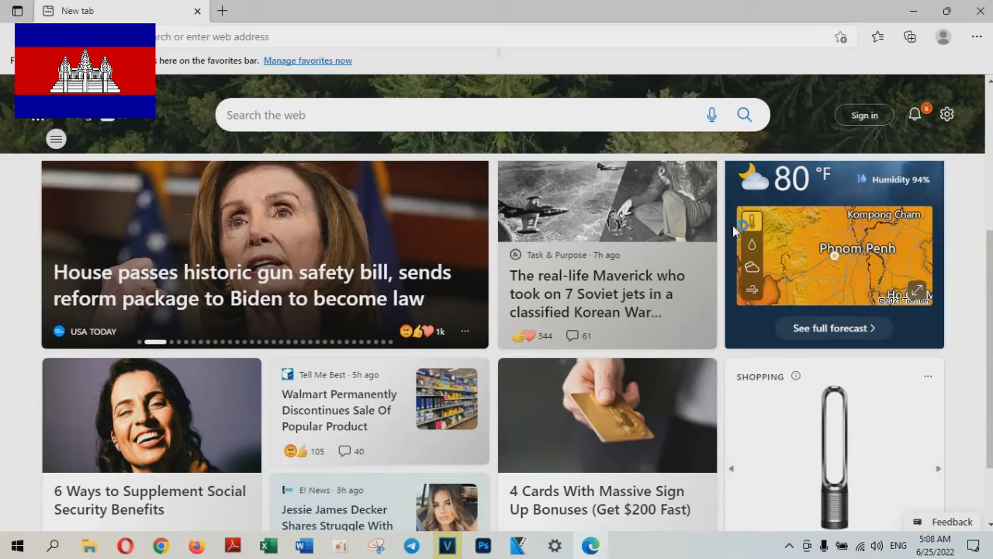
pyautogui.scroll(3, 736, 225)
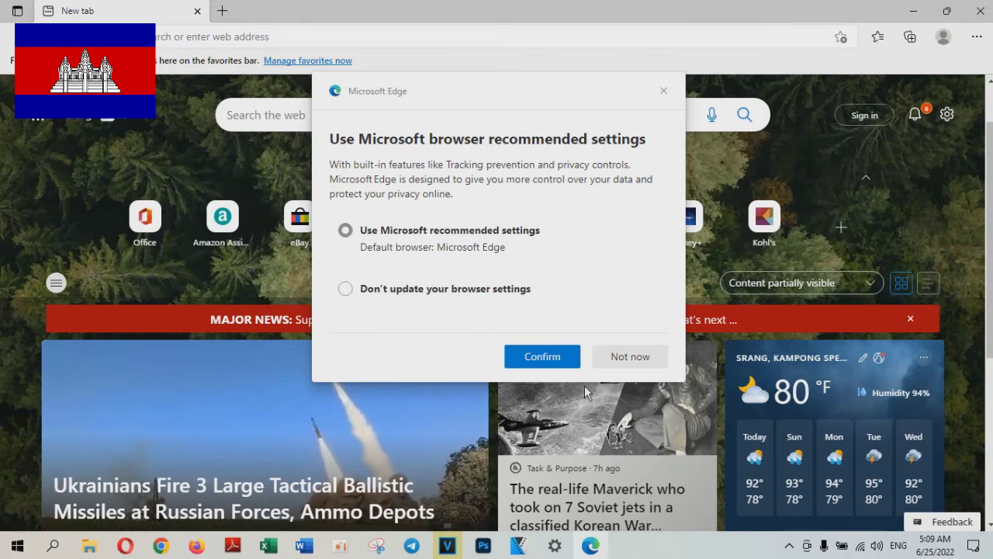
pyautogui.click(542, 356)
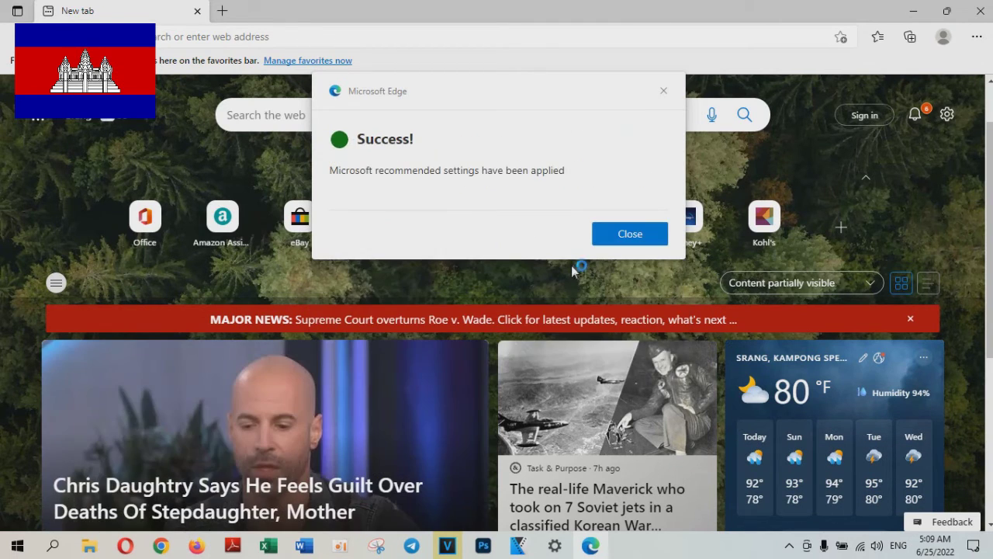
pyautogui.click(638, 238)
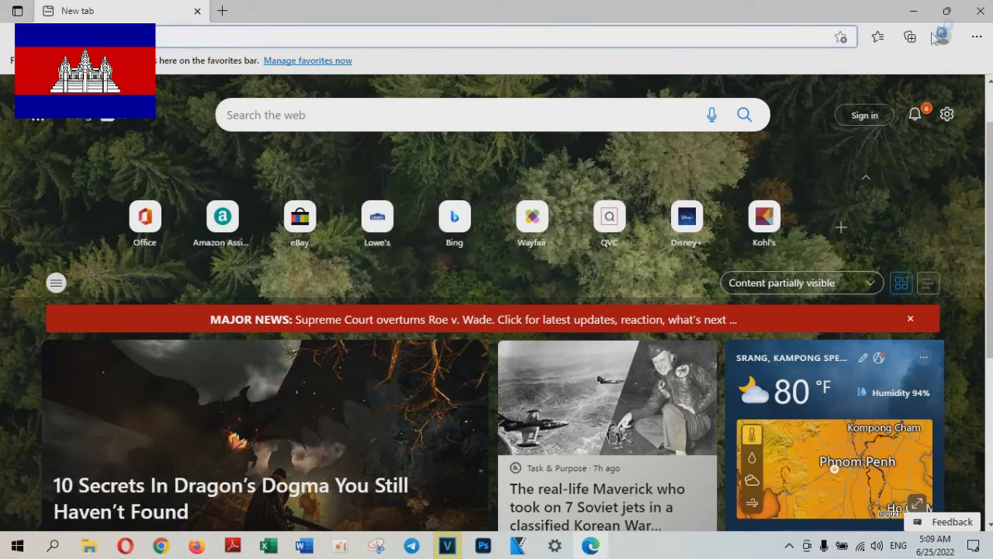
pyautogui.click(980, 11)
pyautogui.rightClick(569, 210)
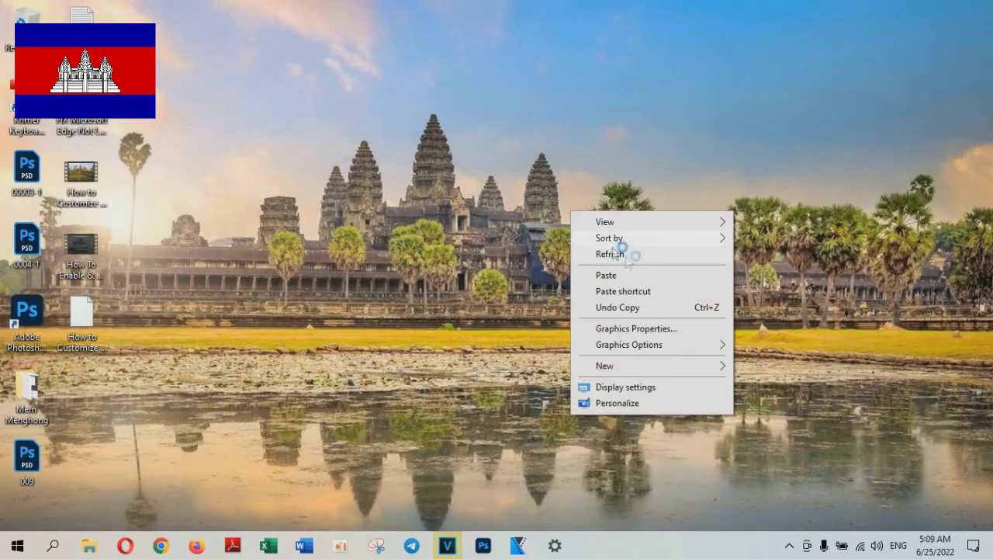
pyautogui.click(645, 254)
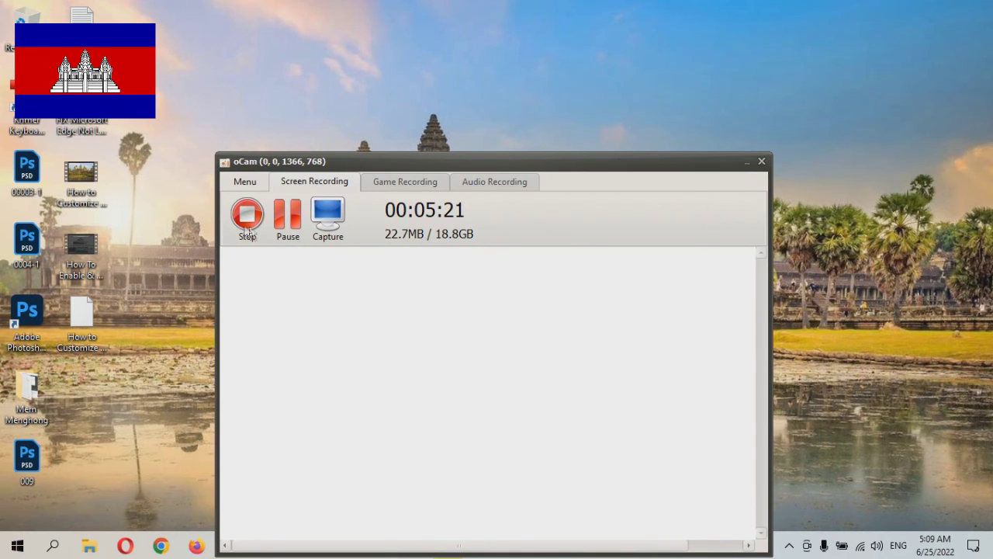
pyautogui.click(235, 214)
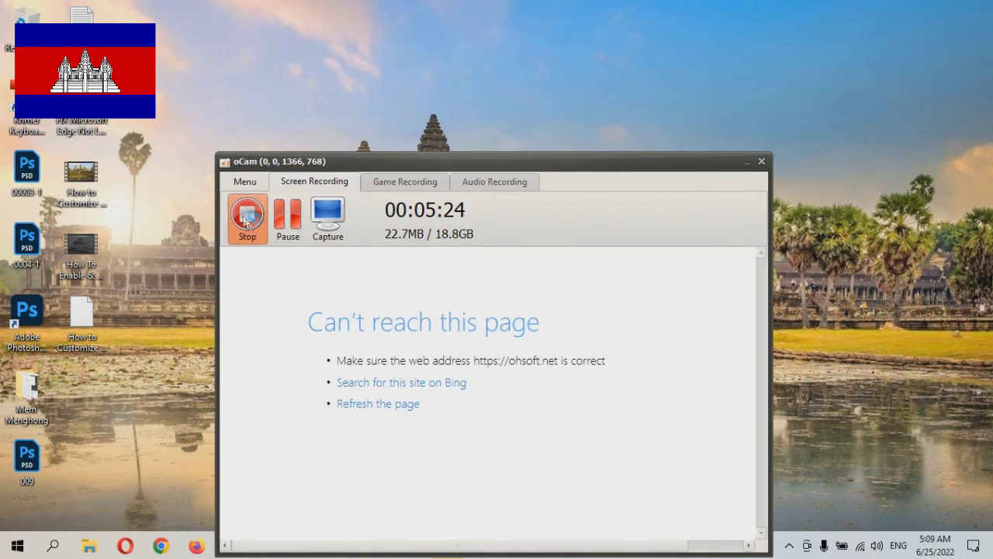